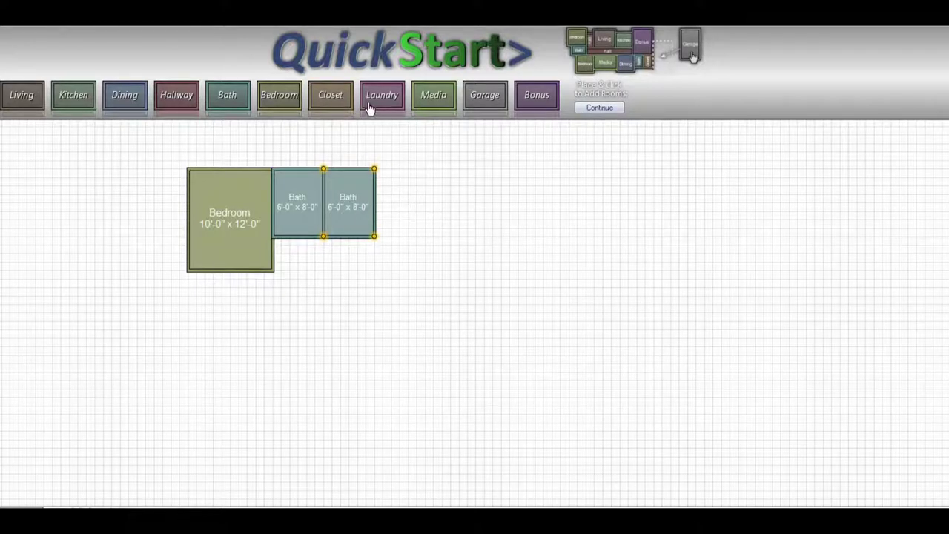
Place a second bedroom beside the baths and resize it from 12' x 12' to 10' x 12'
click(278, 95)
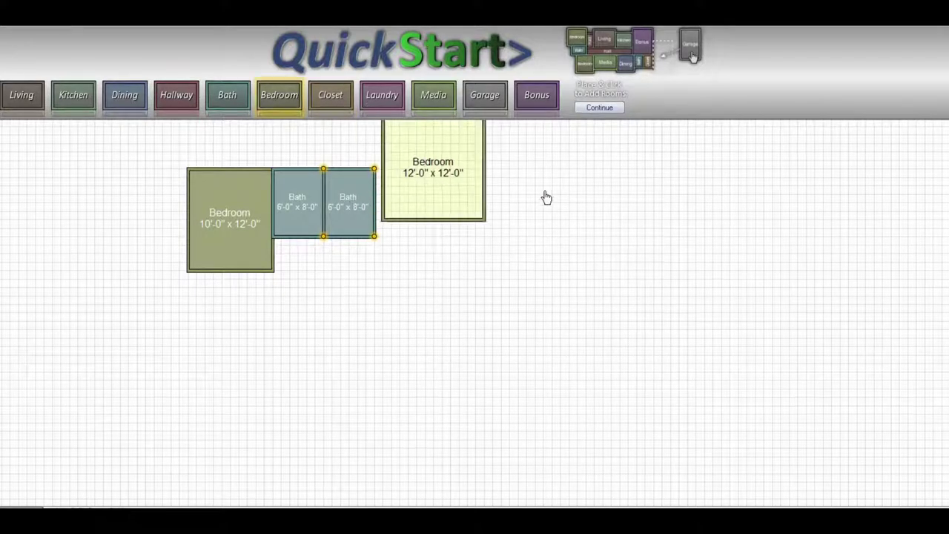
click(539, 263)
drag(600, 195, 580, 204)
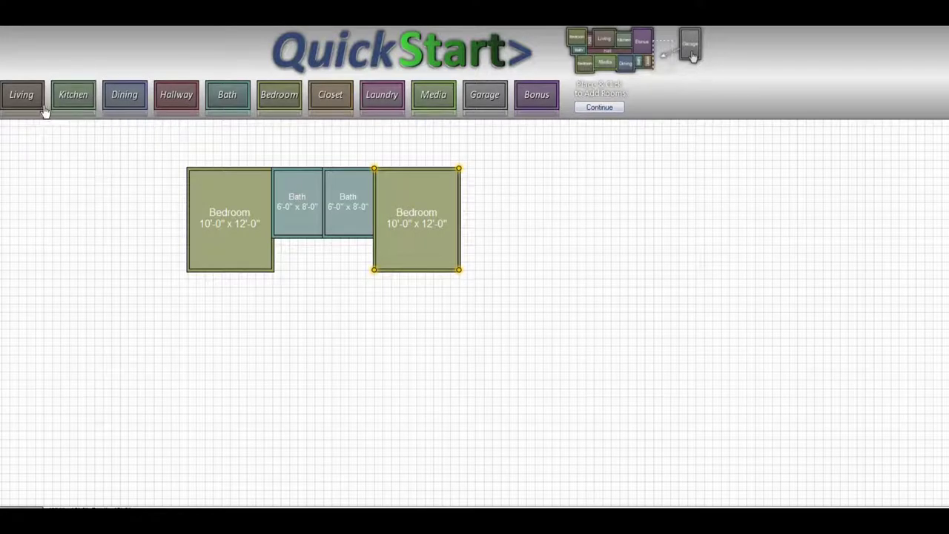
Place a Living room below the bedrooms and stretch it from 17' x 10' to 26' x 10'
click(22, 95)
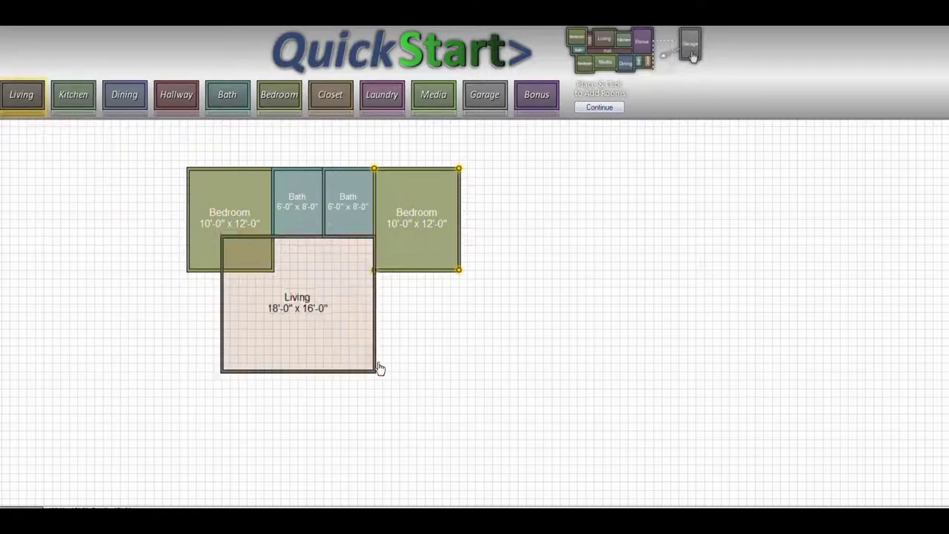
click(489, 417)
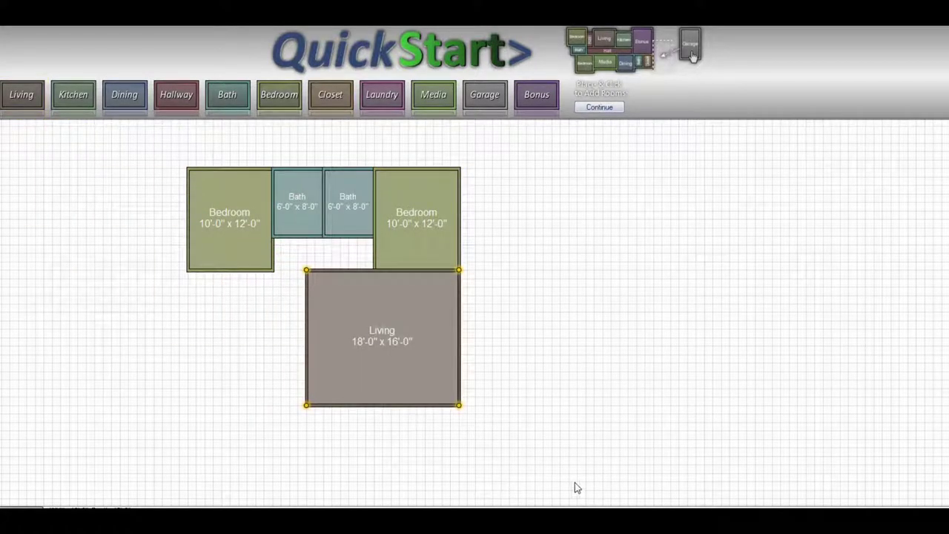
drag(575, 483, 572, 434)
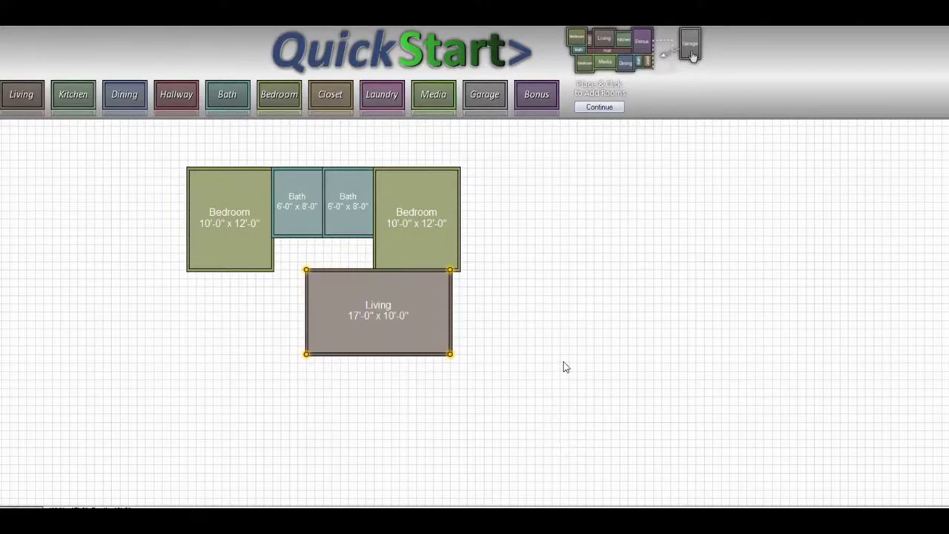
drag(564, 364, 521, 369)
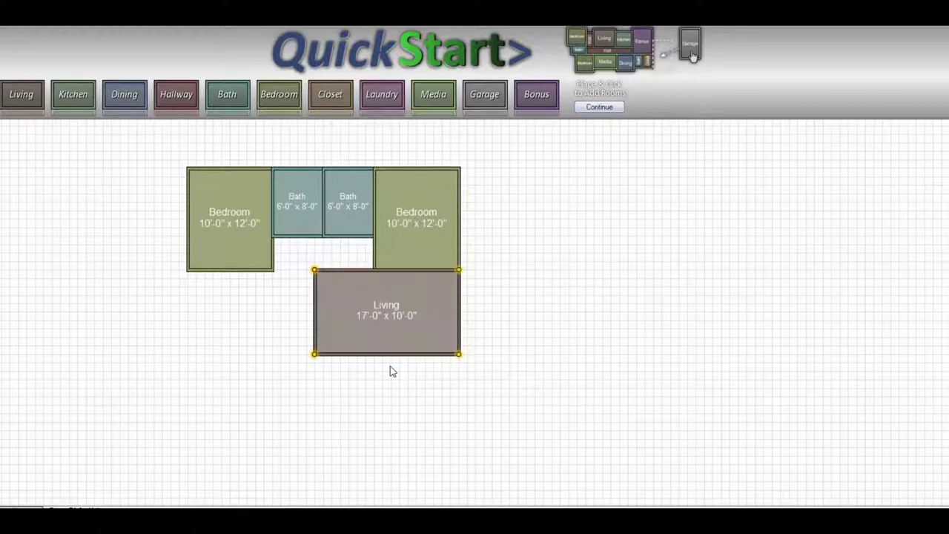
drag(392, 326, 300, 325)
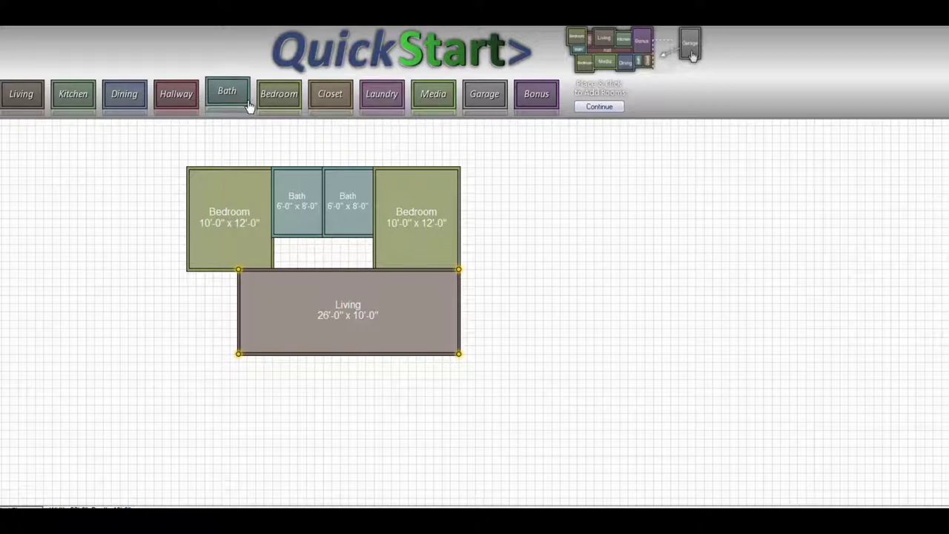
Place a Hallway between the baths and Living room, shortened to 12' x 4'
click(176, 93)
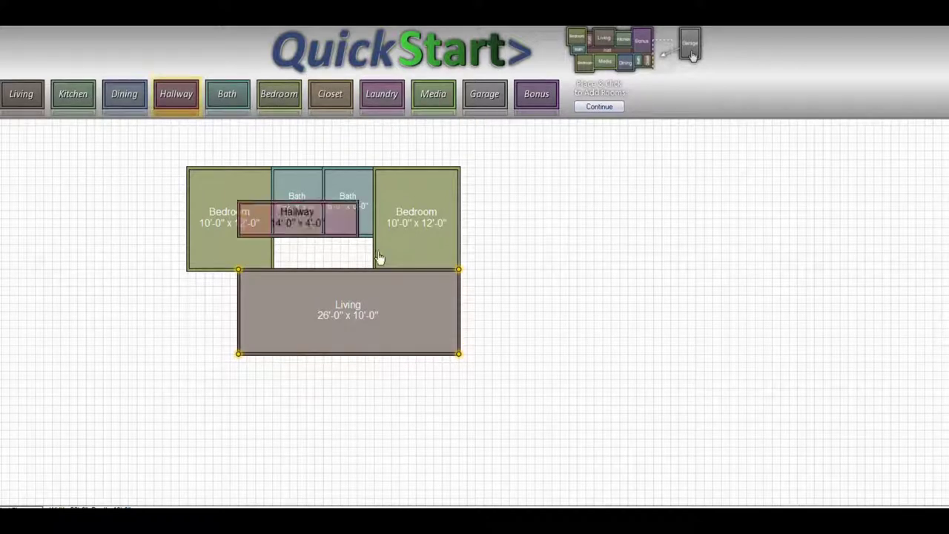
click(428, 306)
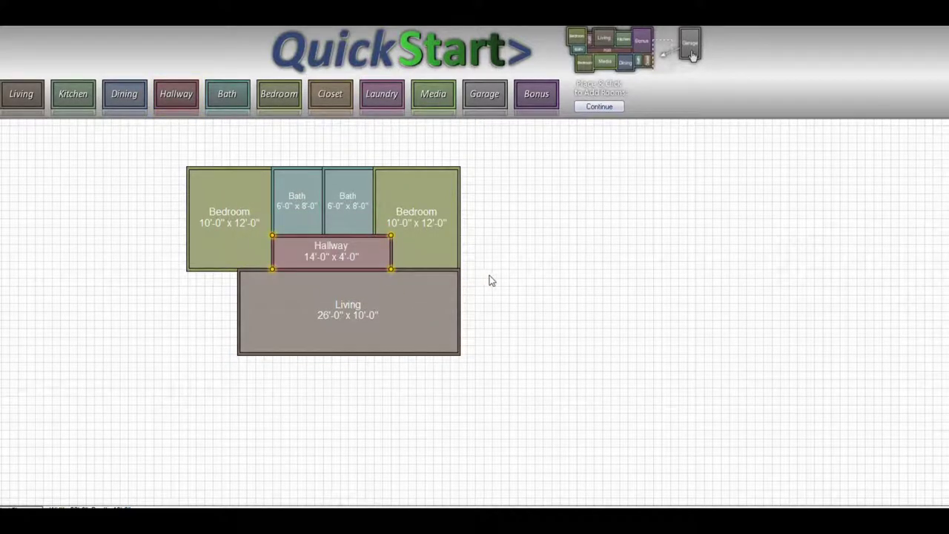
drag(490, 281, 473, 287)
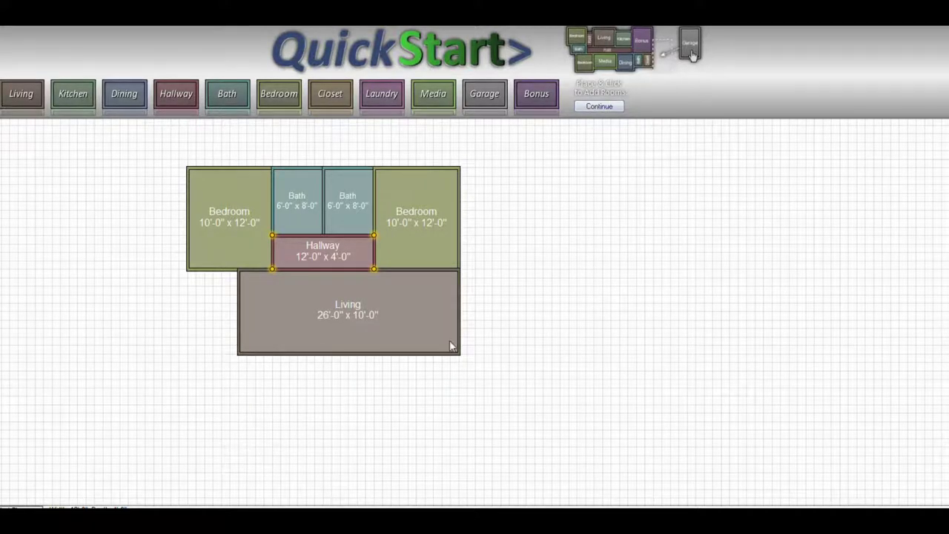
scroll(597, 376, up, 1)
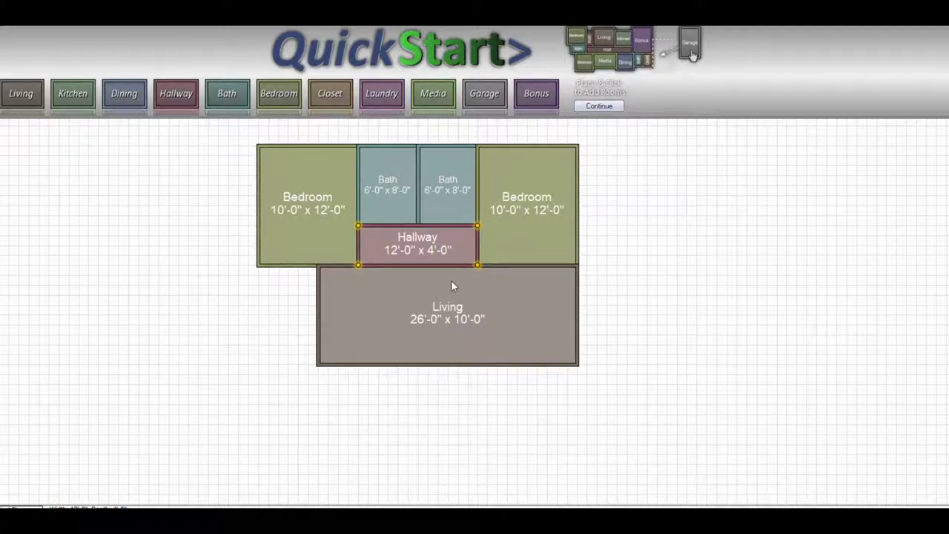
Turn the QuickStart rooms into a walled First Floor plan and switch to floor editing
key(Return)
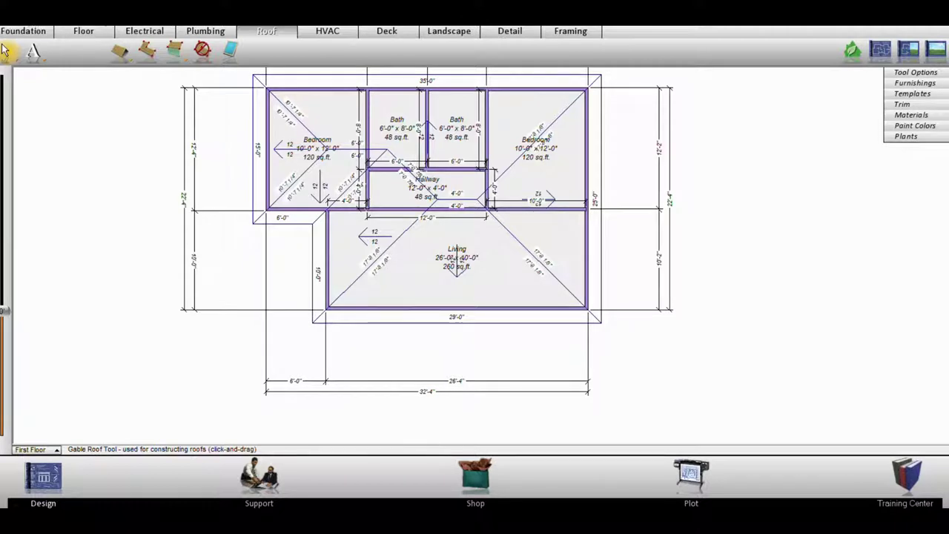
click(83, 30)
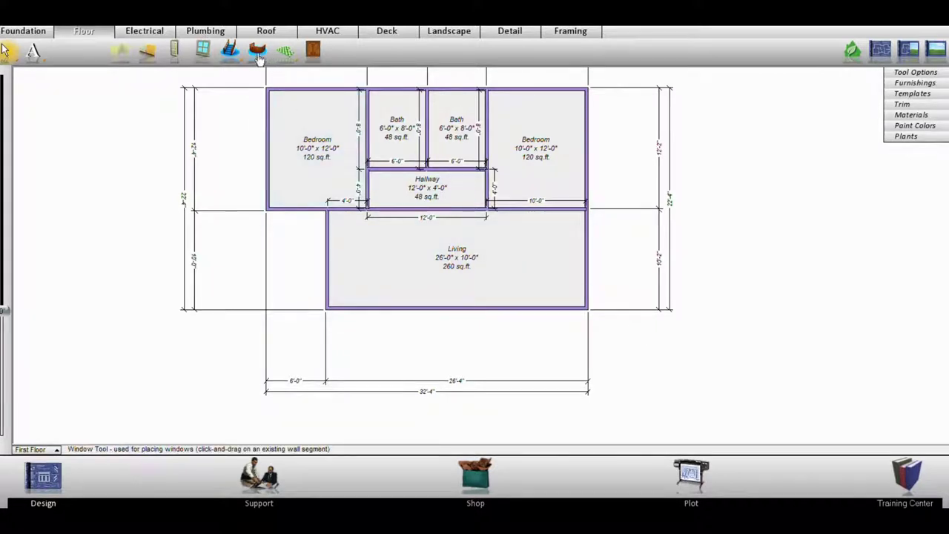
Add hallway doors into both bedrooms and the right bath, plus a Living room entry and side door
click(229, 52)
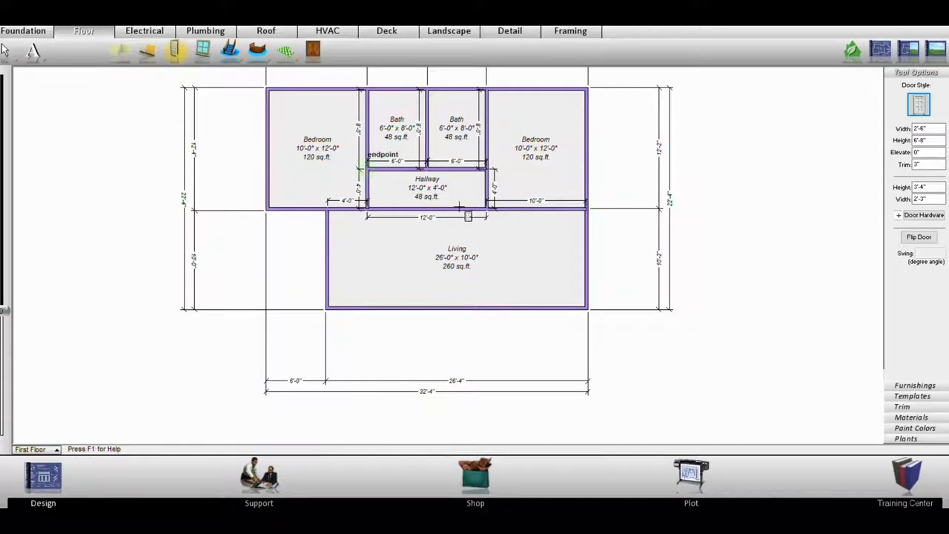
click(464, 230)
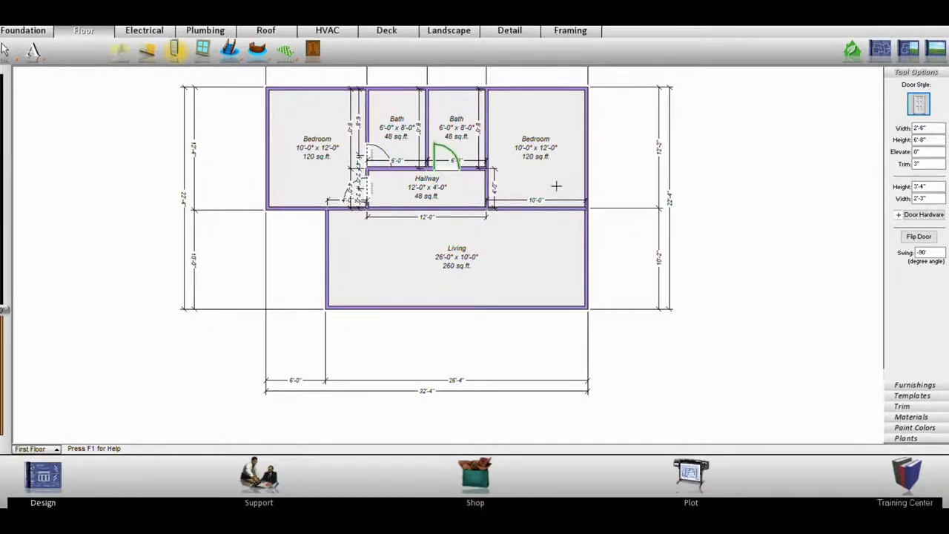
click(556, 188)
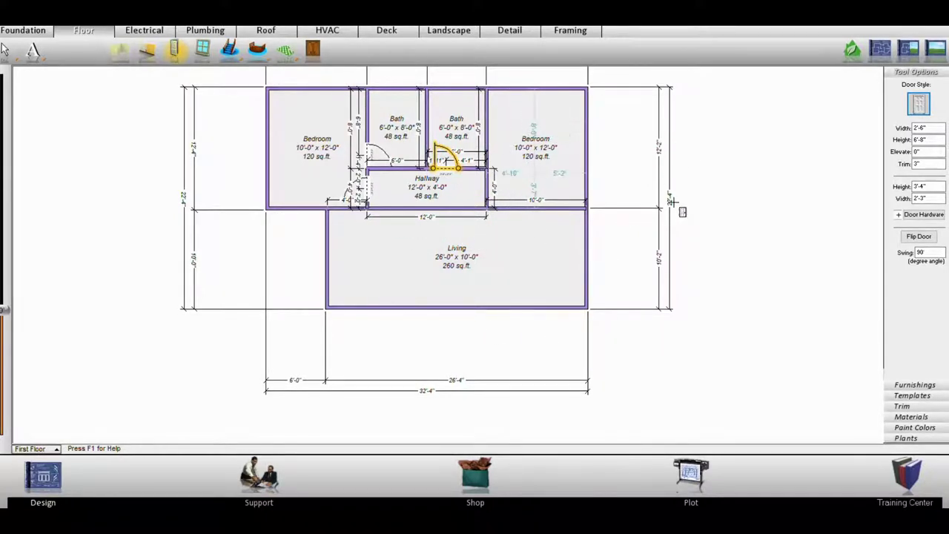
click(615, 227)
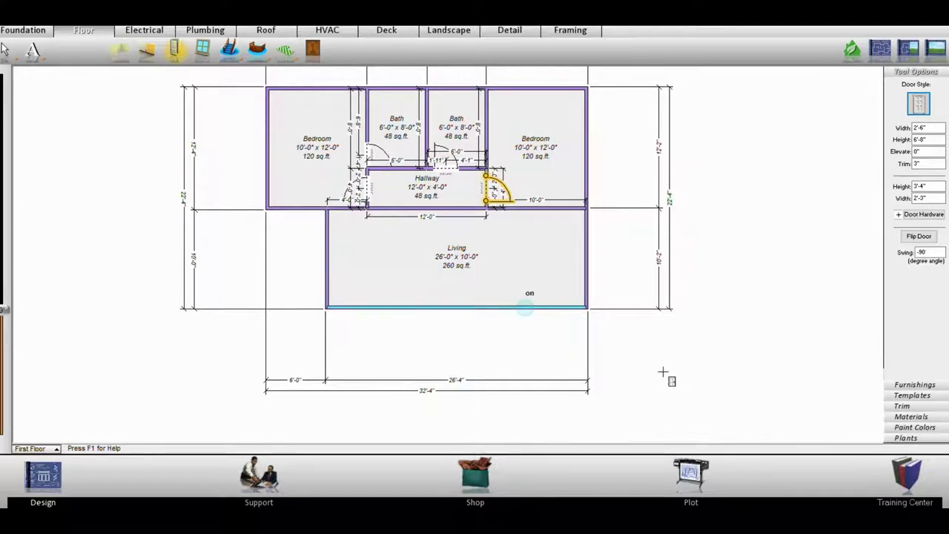
click(525, 307)
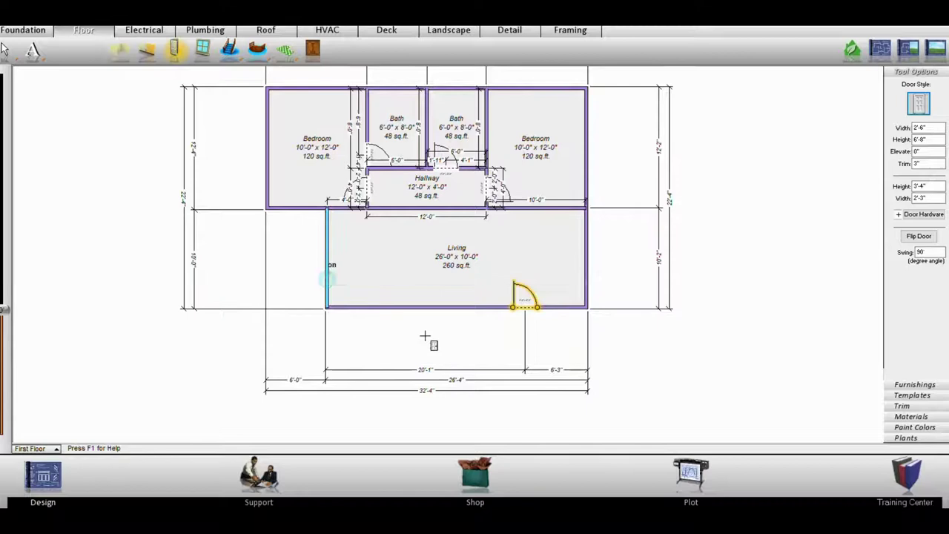
click(423, 264)
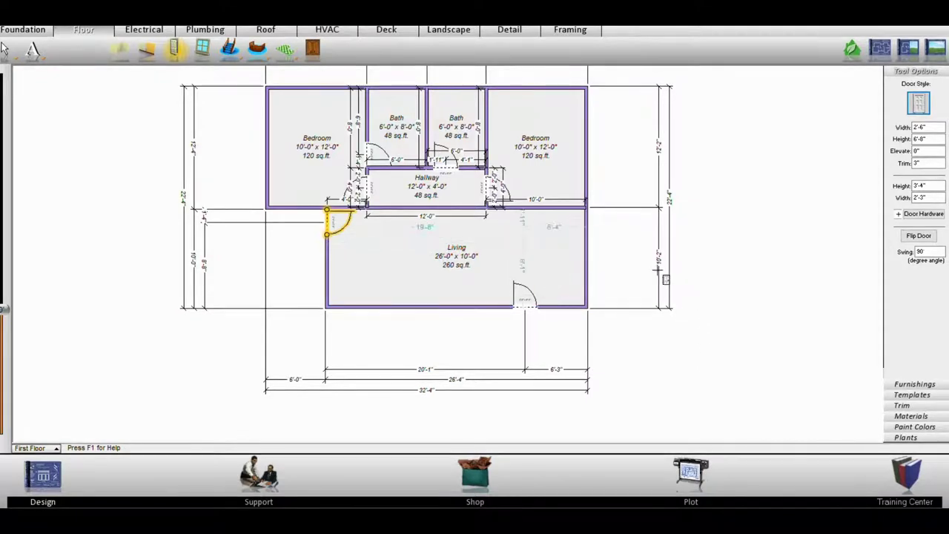
Add two windows on the Living room's right wall, one per bedroom outer wall, and Living bottom/left windows
click(201, 48)
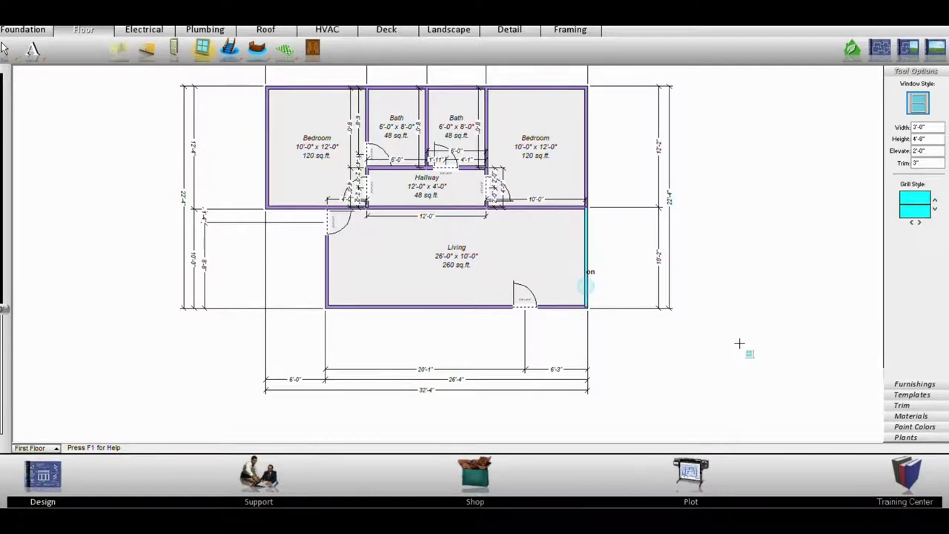
click(756, 294)
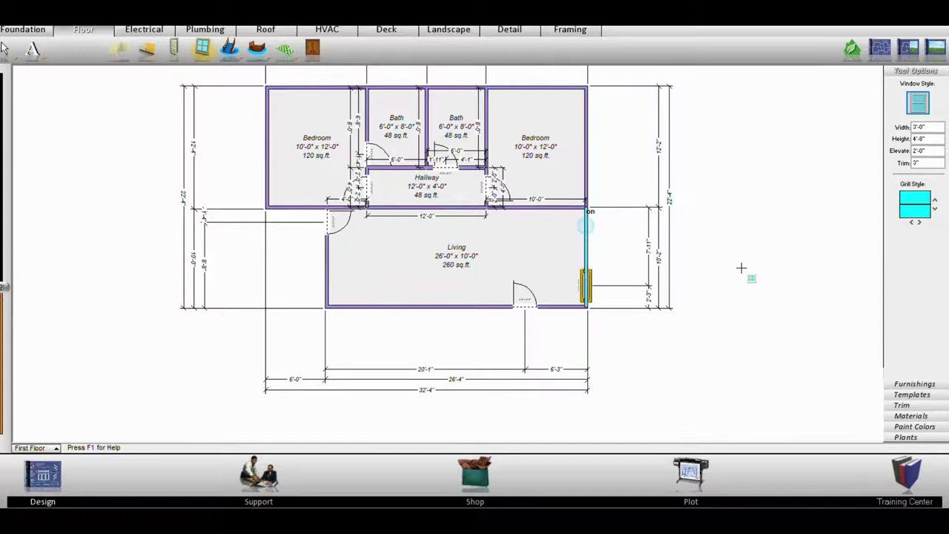
click(742, 267)
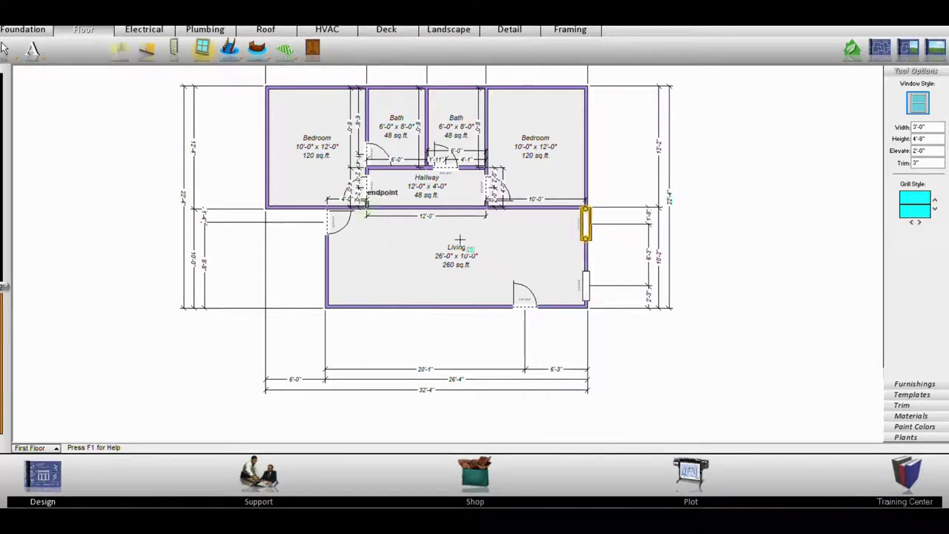
click(748, 167)
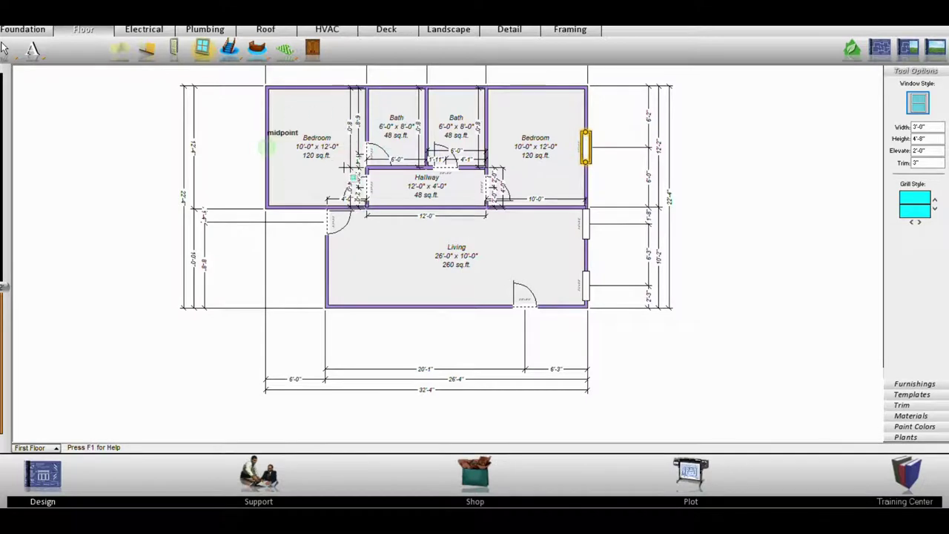
click(267, 147)
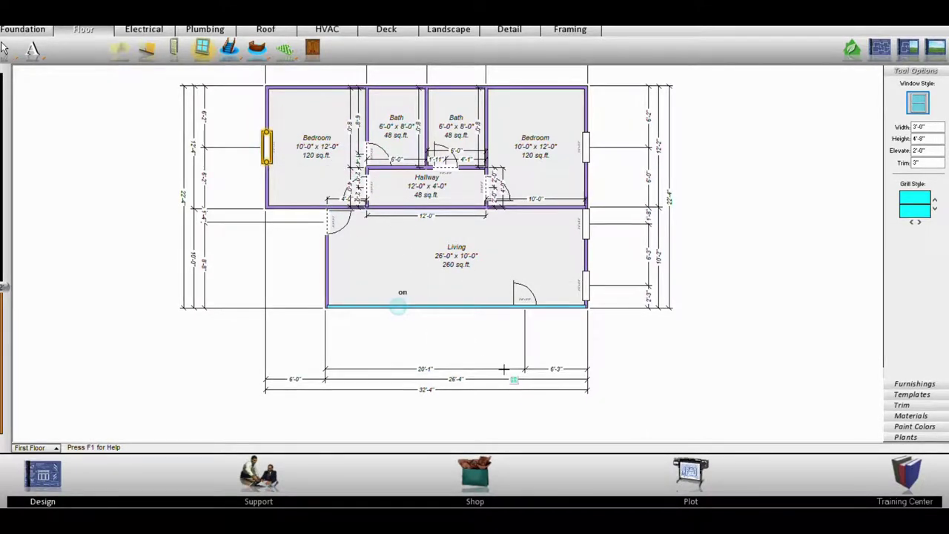
click(398, 305)
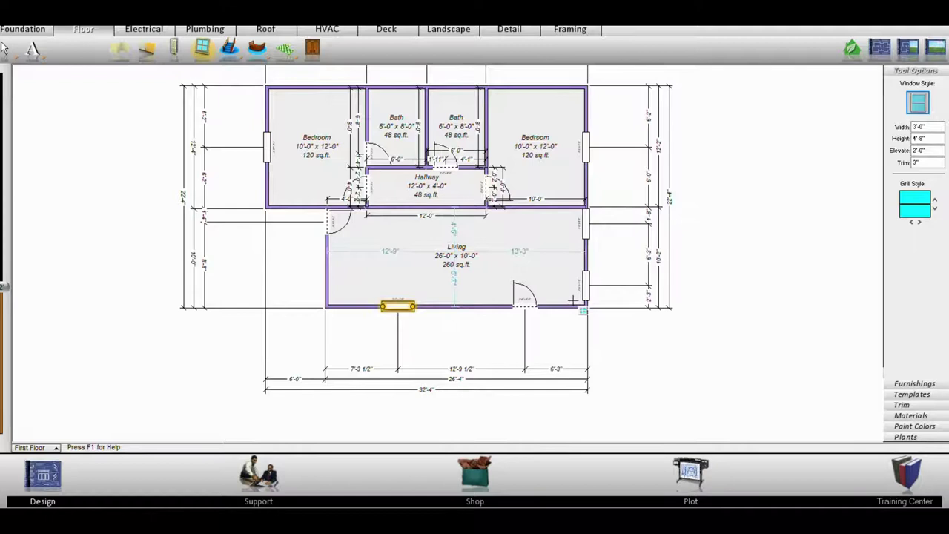
click(418, 319)
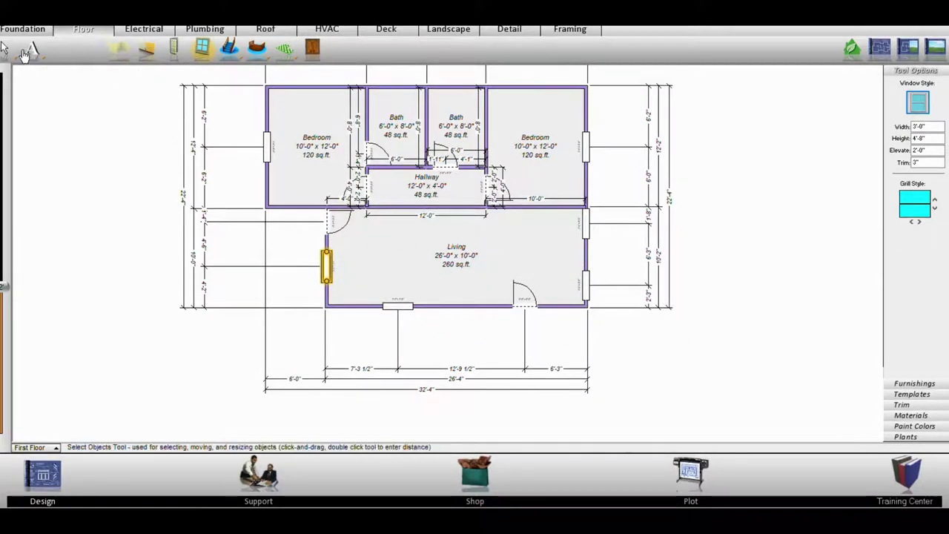
Select and delete the wall separating the Hallway from the Living room
click(6, 48)
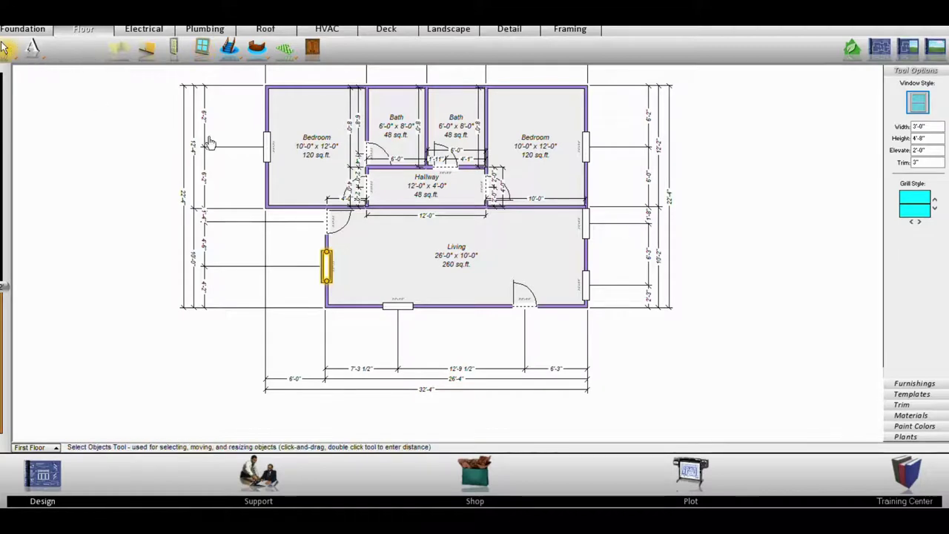
click(535, 238)
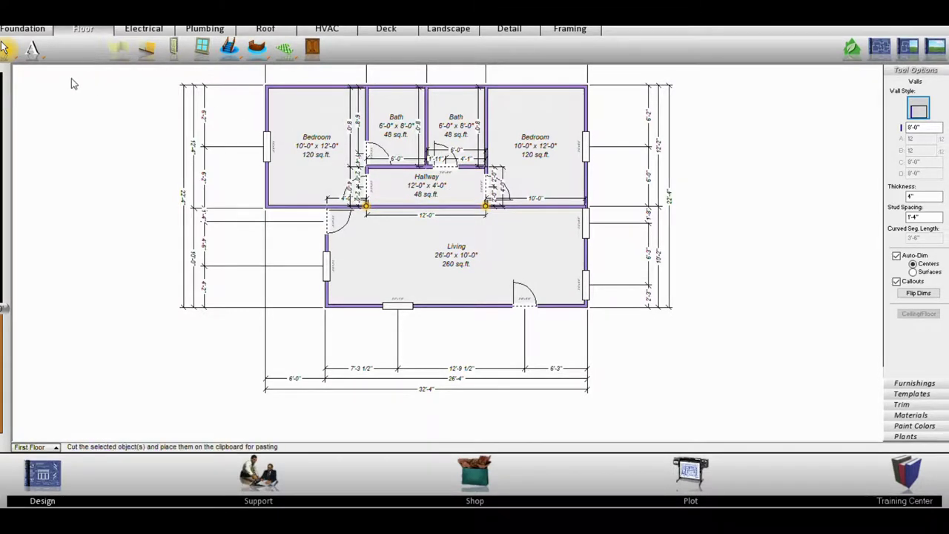
key(Delete)
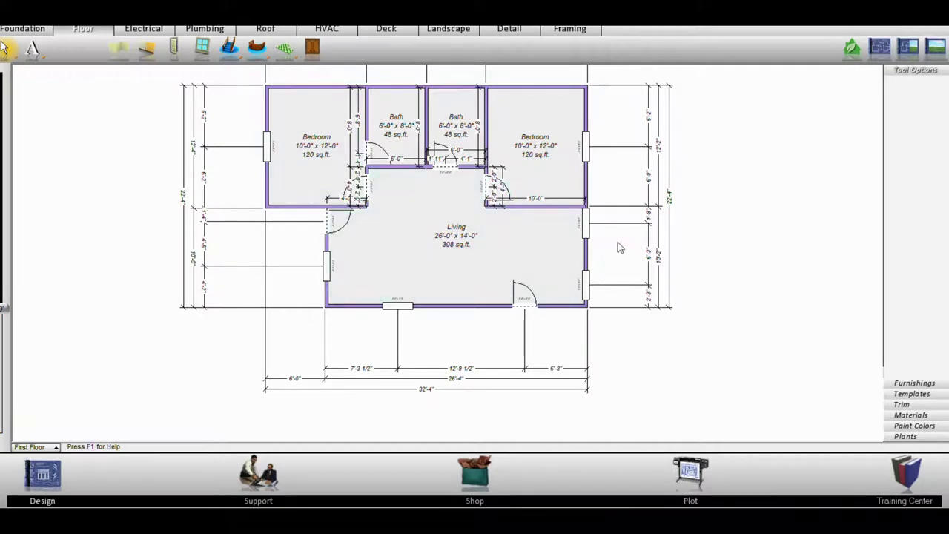
click(203, 47)
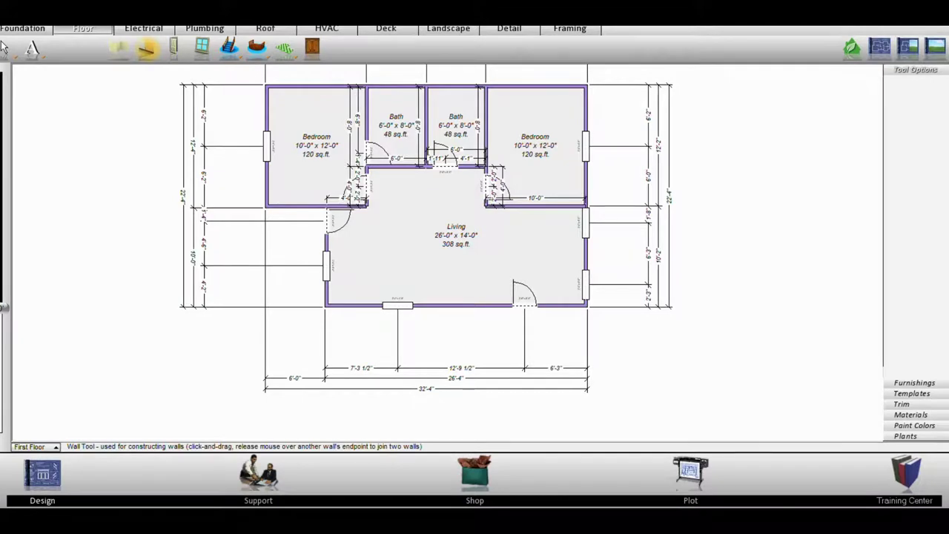
Draw an 8'-3" wall leftward from the right bedroom's lower wall, leaving the hallway entrance open
click(202, 50)
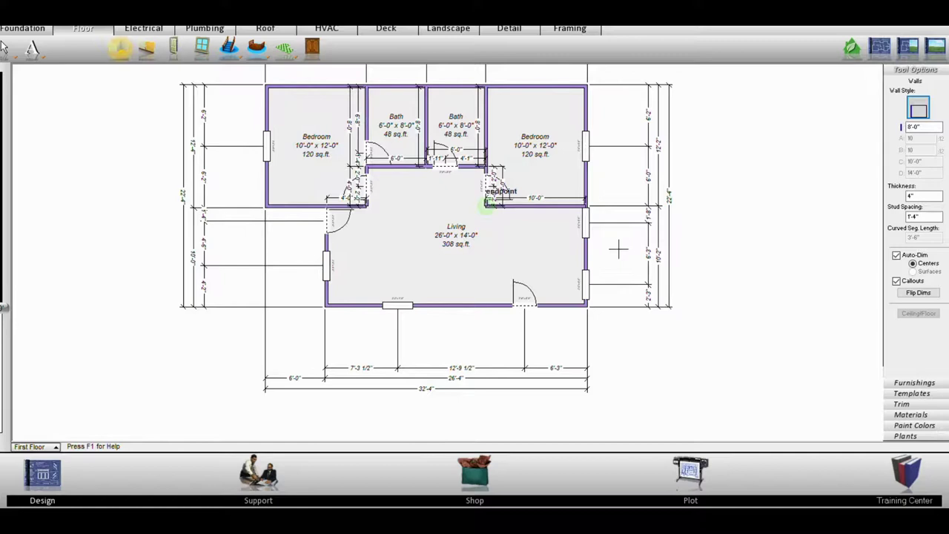
drag(500, 194, 522, 244)
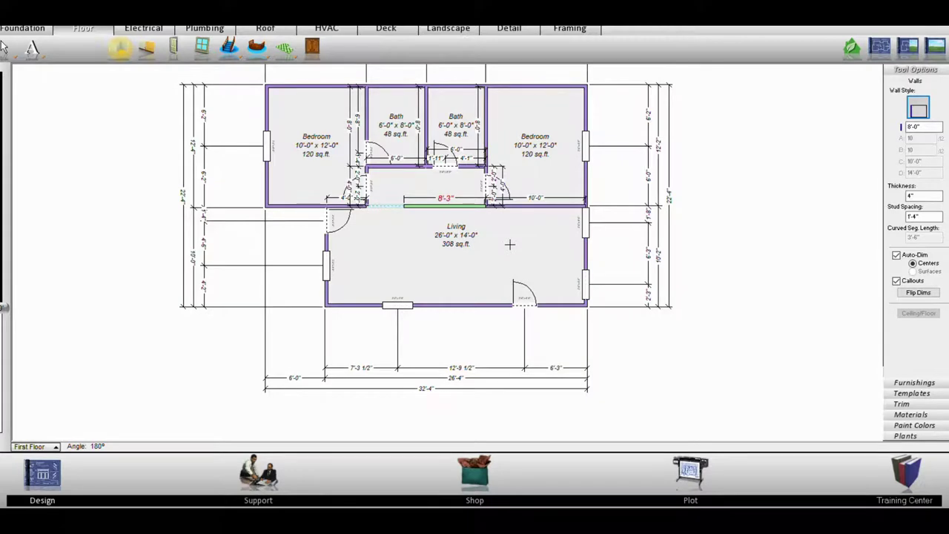
drag(509, 244, 510, 245)
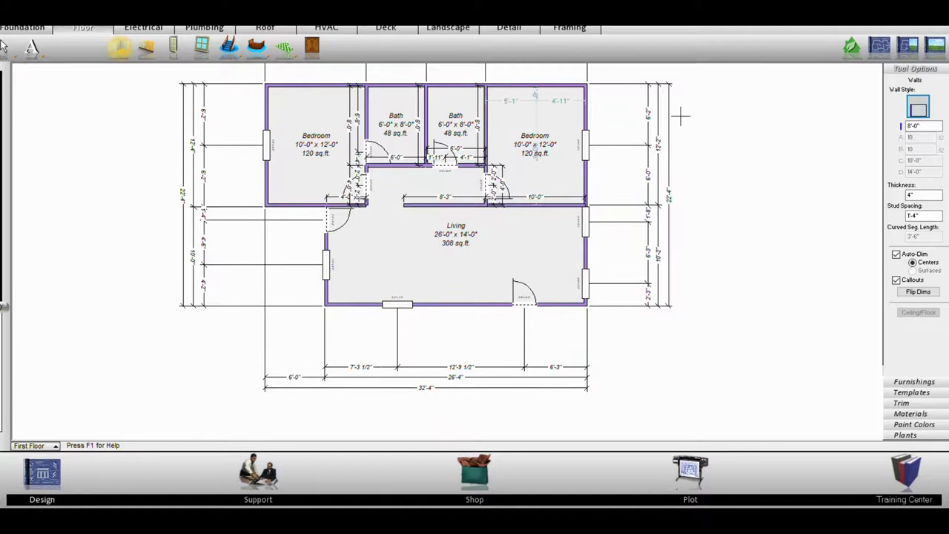
scroll(516, 85, up, 1)
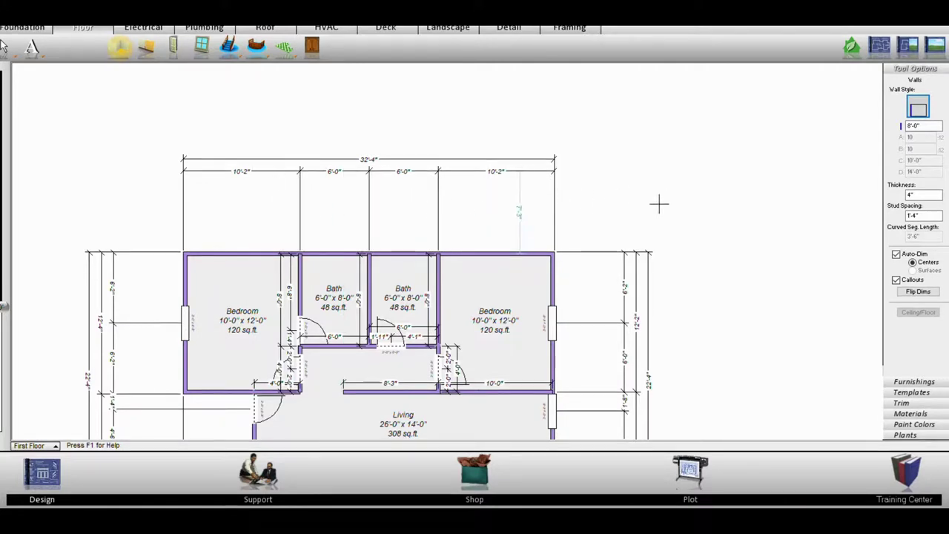
scroll(602, 445, down, 1)
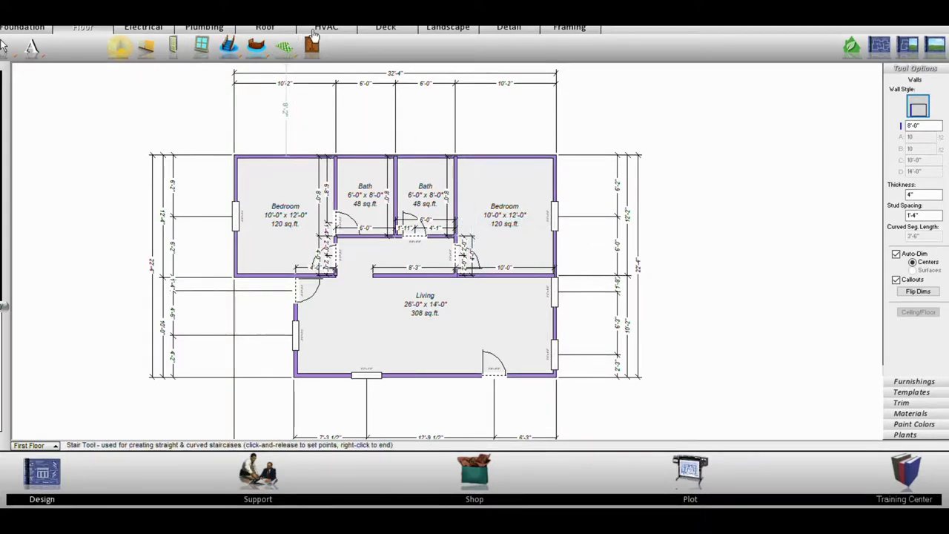
Generate an automatic hip roof and display the house as a 3D rendering on grass
click(265, 27)
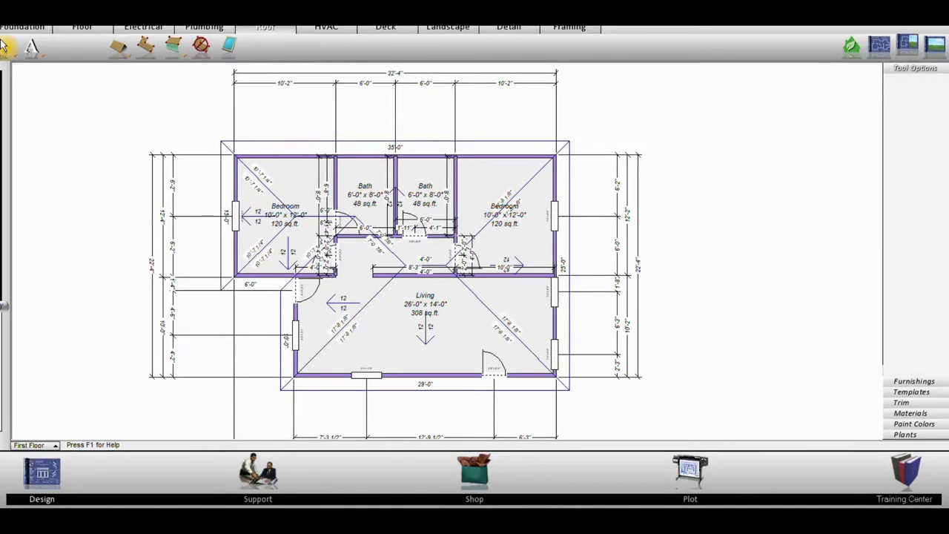
click(935, 45)
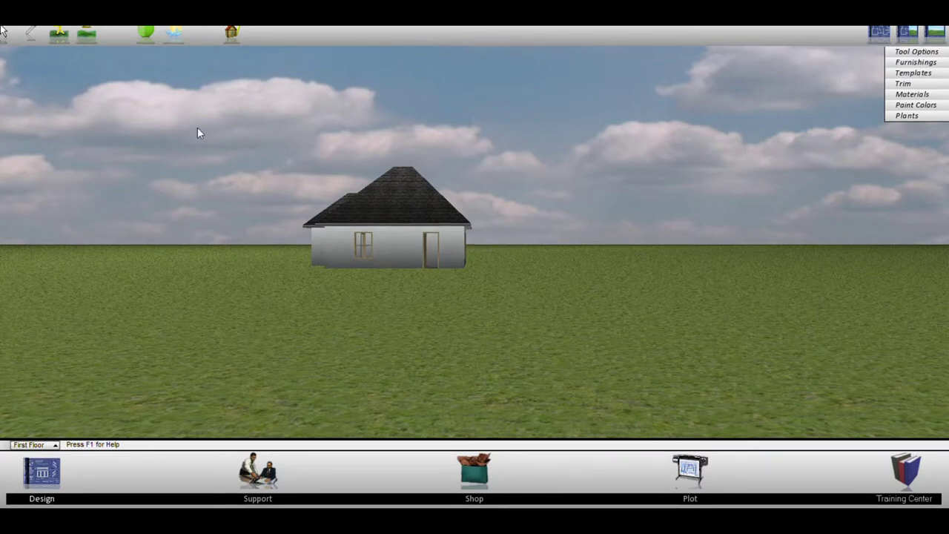
Run the Animated Fly-Around, orbiting the house and raising the camera to view the roof from above
click(87, 33)
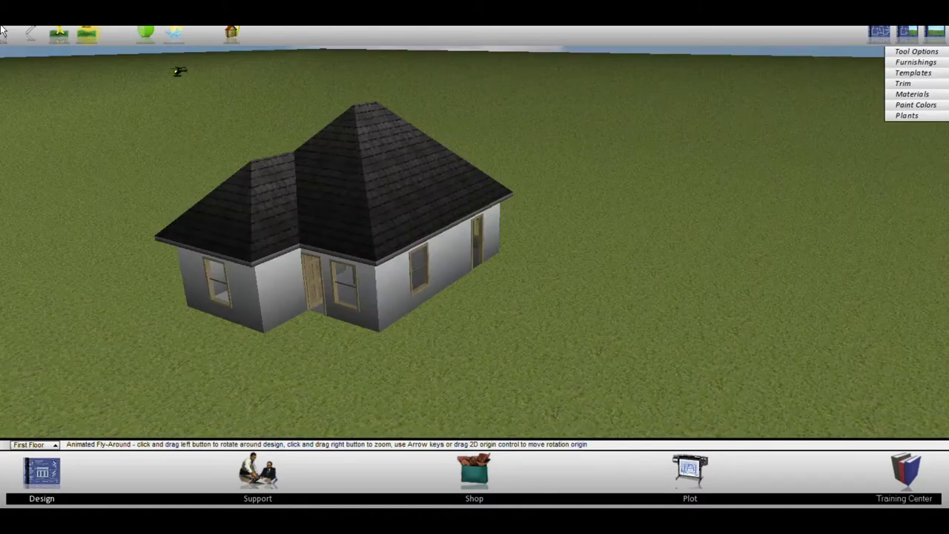
drag(472, 339, 752, 353)
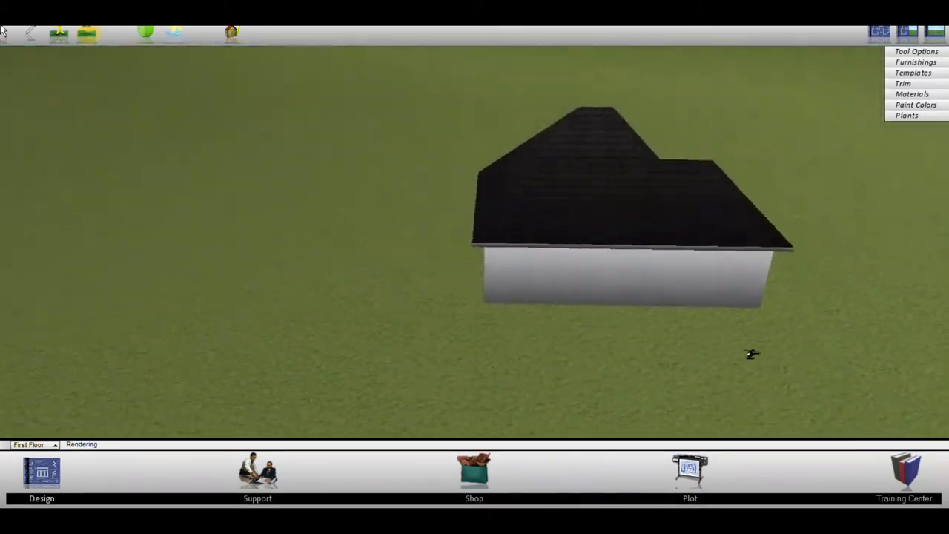
drag(502, 332, 942, 430)
drag(430, 272, 501, 343)
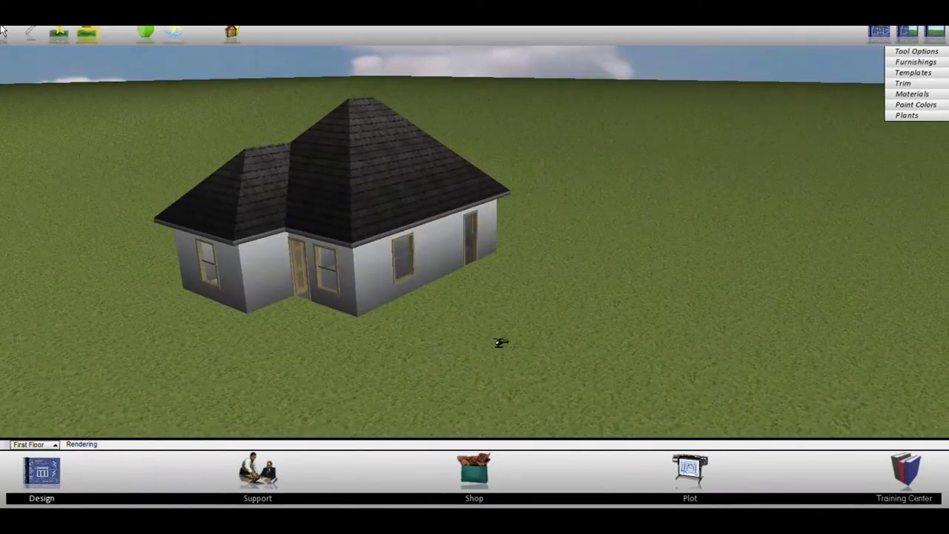